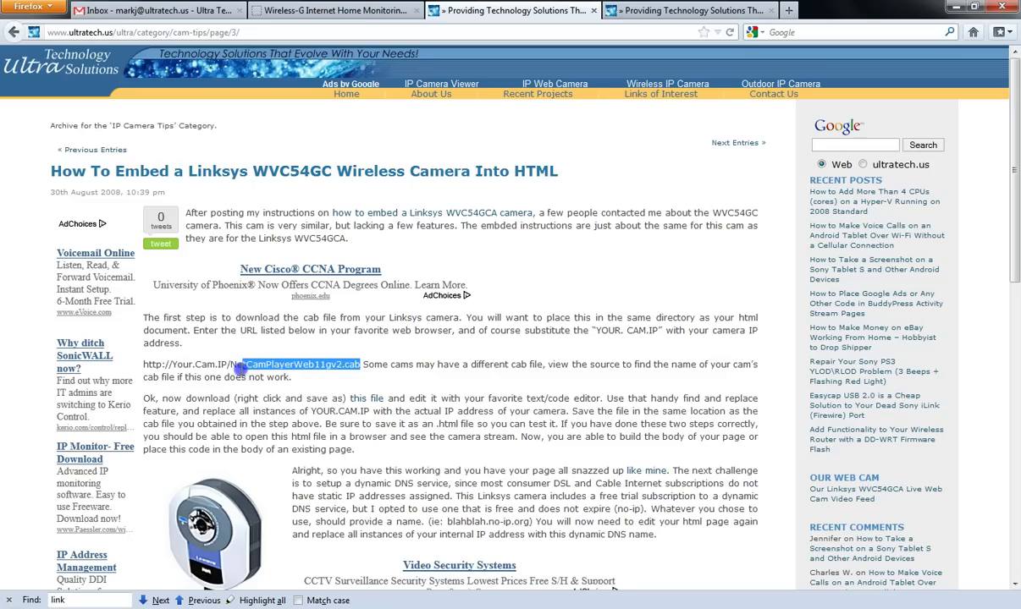
Select the NetCamPlayerWeb11gv2.cab name in the UltraTech WVC54GC article and copy it
click(298, 358)
right_click(230, 364)
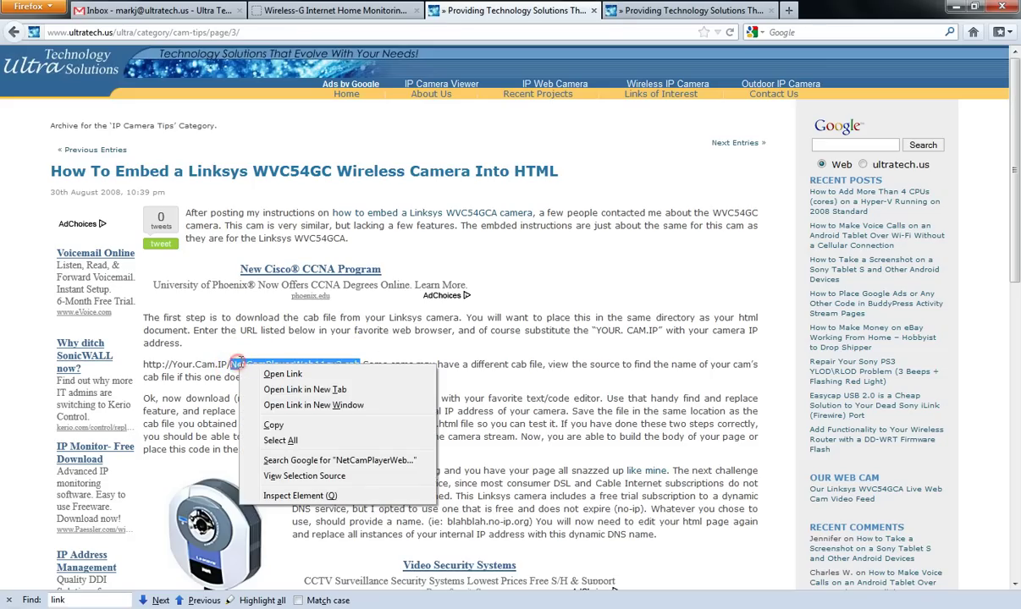
Finish copying the cab name and select the 10.10.10.6 address in Internet Explorer
click(287, 424)
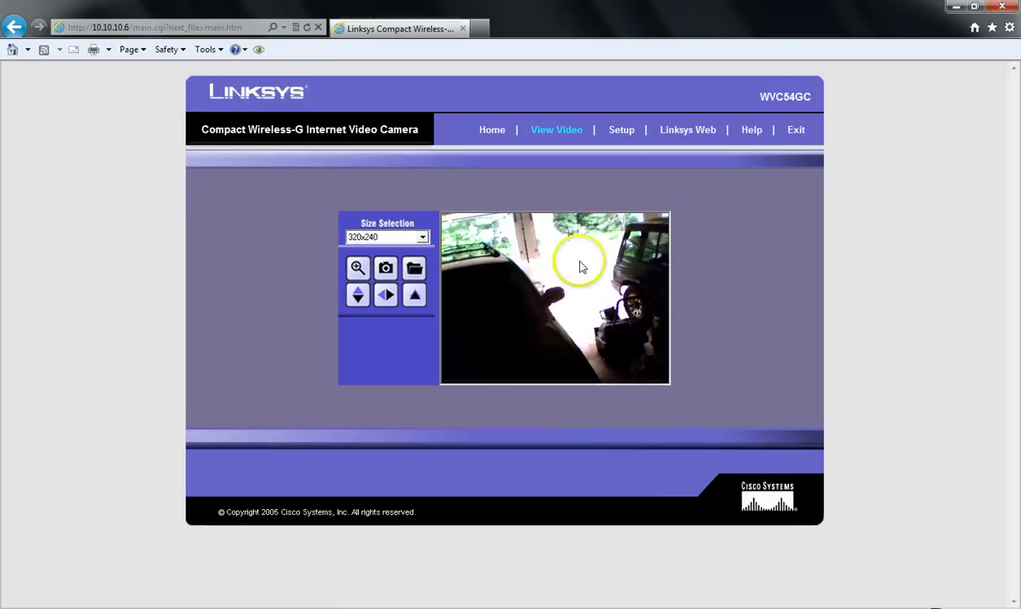
click(250, 29)
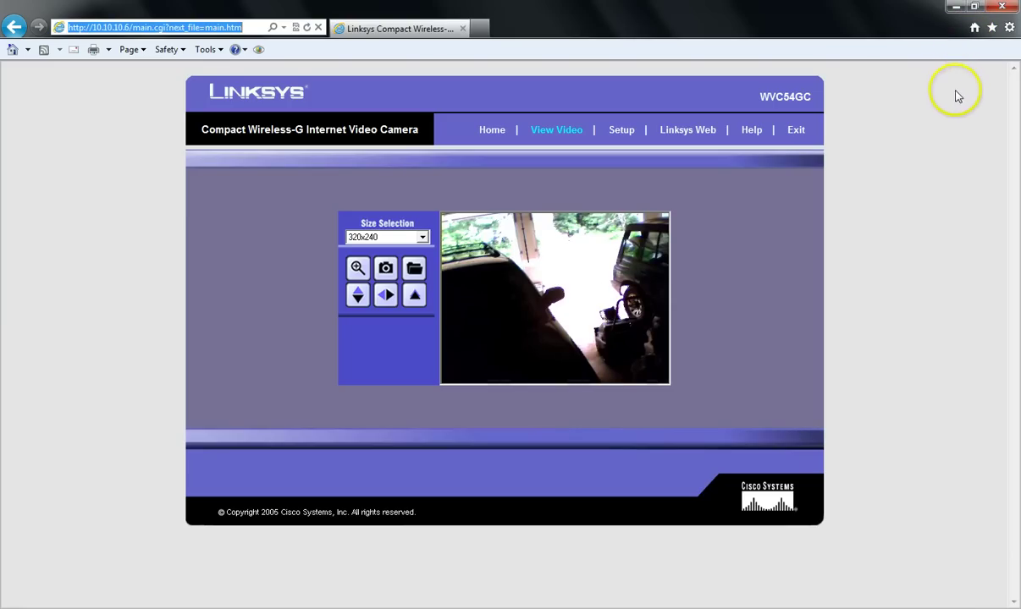
In Internet Options Security, verify 10.10.10.6 is in the Trusted sites list
click(1009, 28)
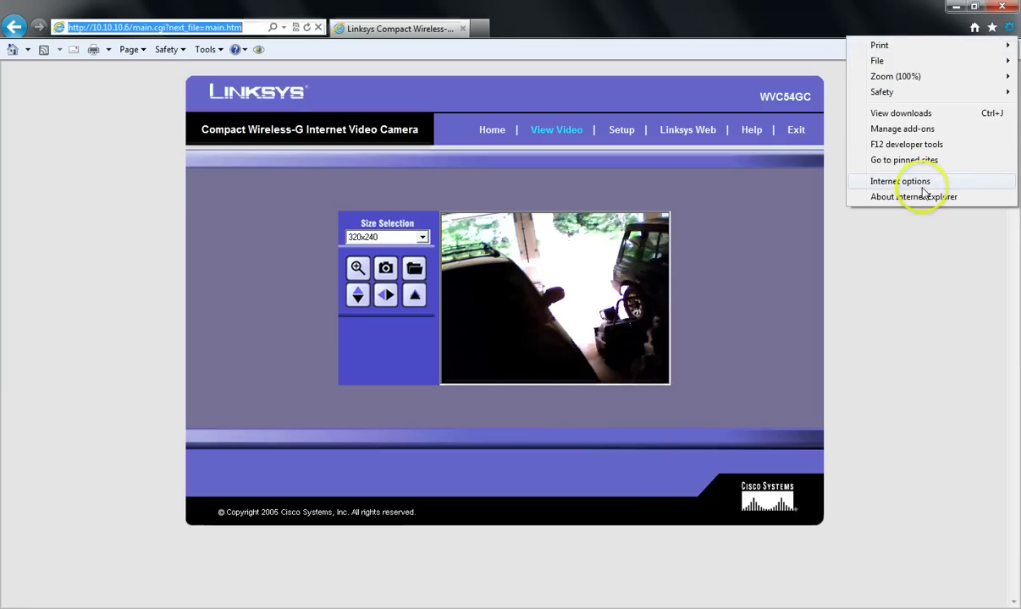
click(868, 182)
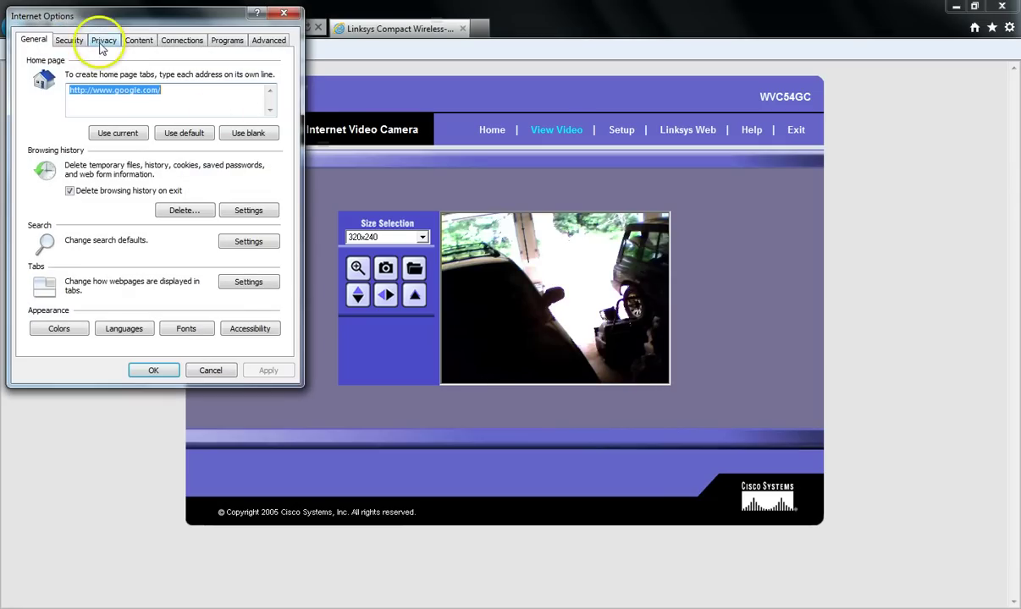
click(103, 42)
click(73, 42)
click(158, 101)
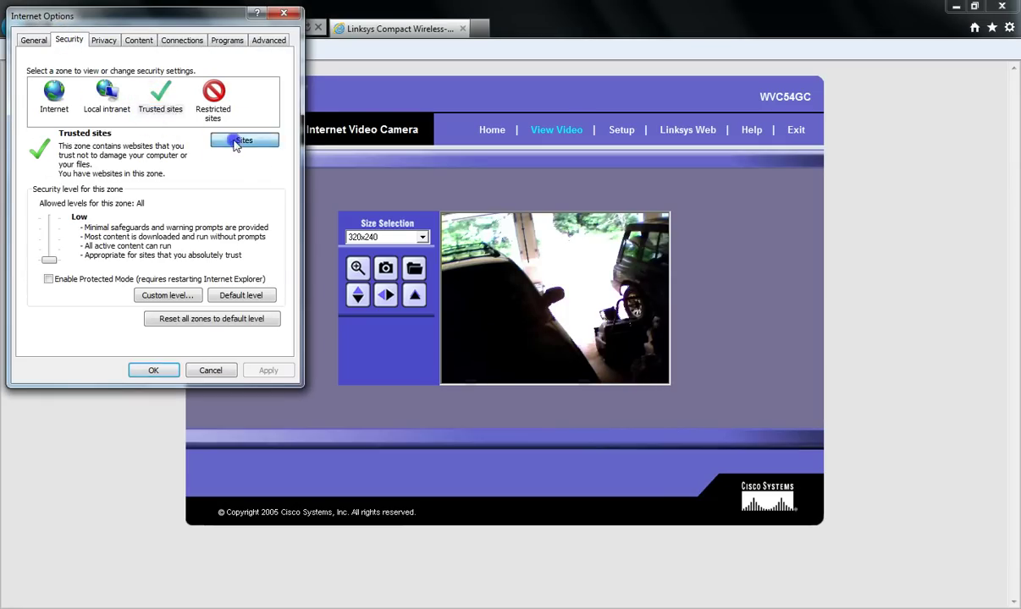
click(239, 140)
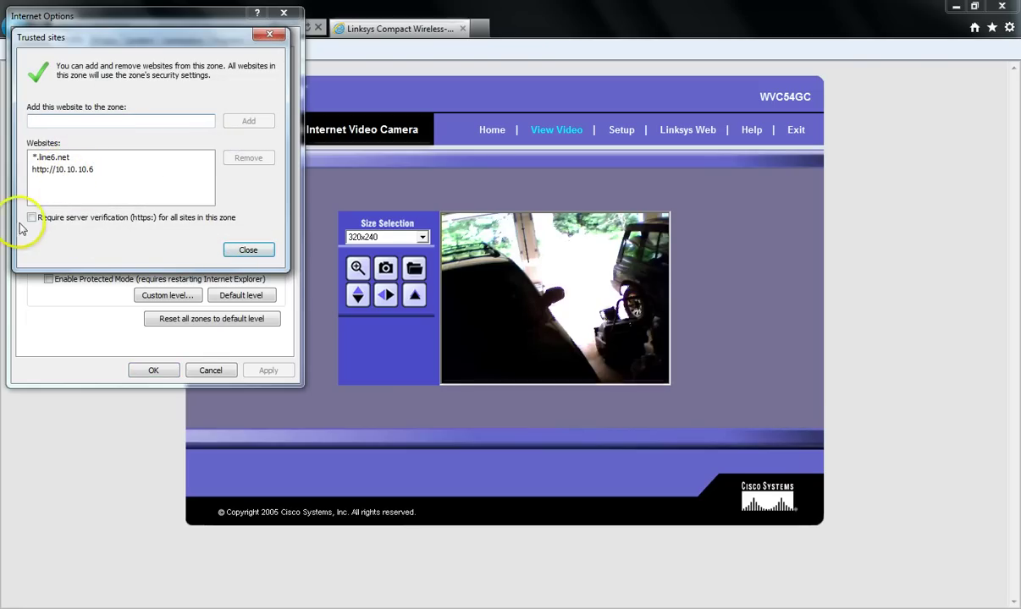
click(248, 249)
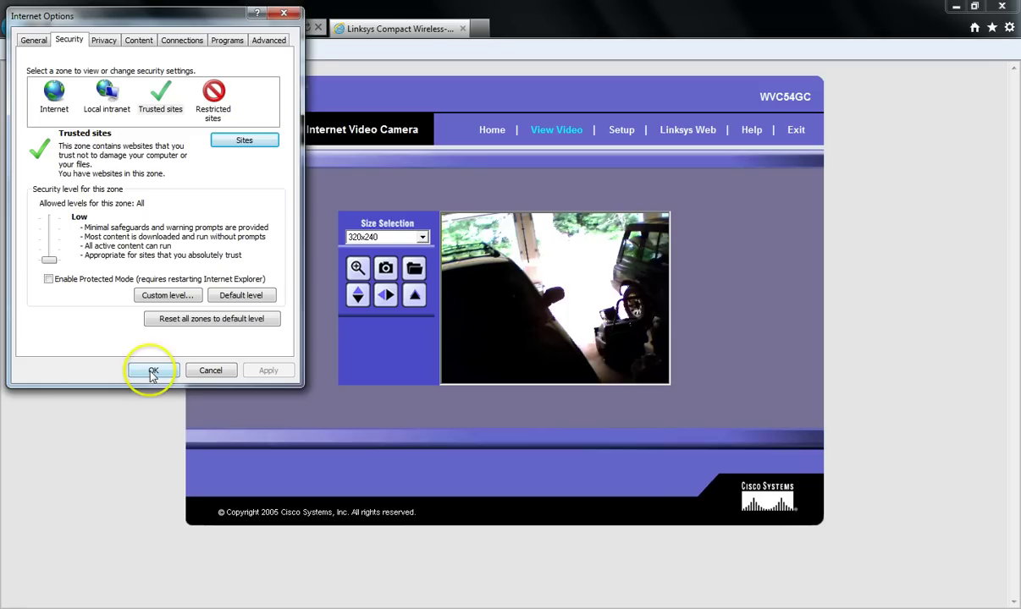
Replace the path after 10.10.10.6/ with the pasted NetCamPlayerWeb11gv2.cab name
click(152, 372)
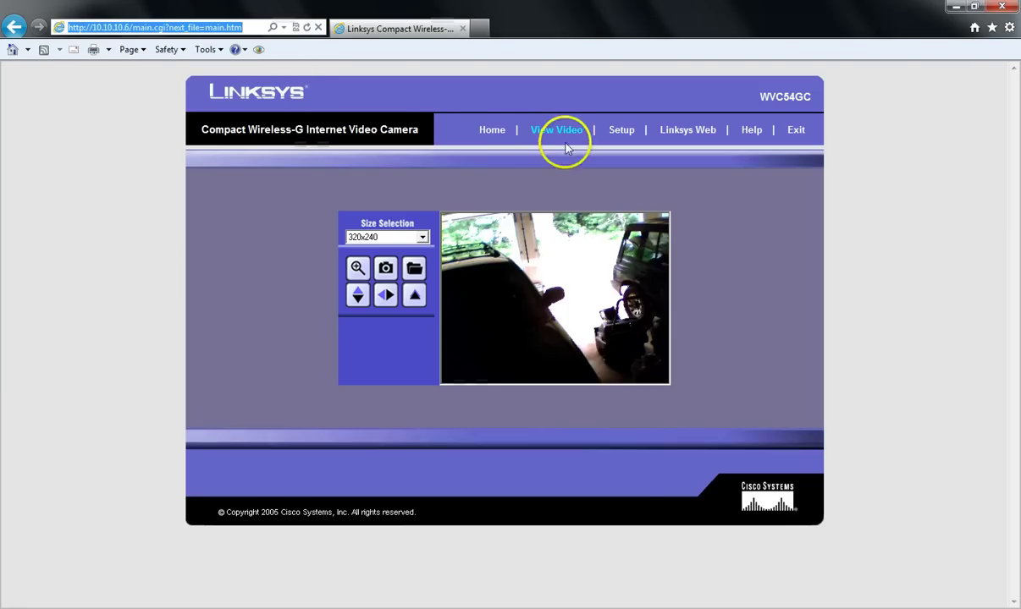
click(241, 25)
double_click(183, 29)
click(135, 27)
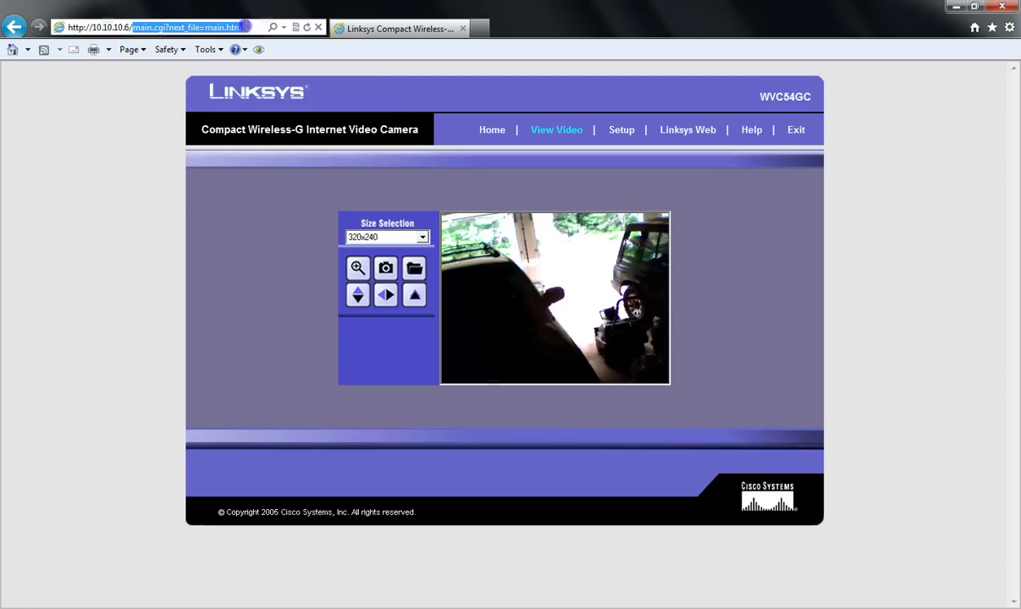
right_click(211, 27)
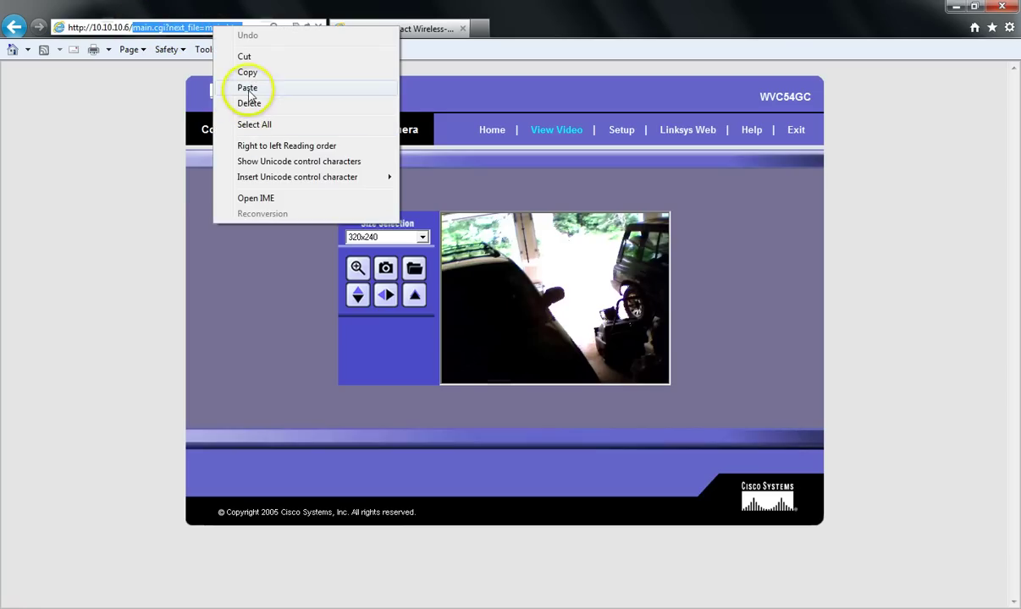
click(218, 84)
Load the cab address and save NetCamPlayerWeb11gv2.cab to disk
click(76, 174)
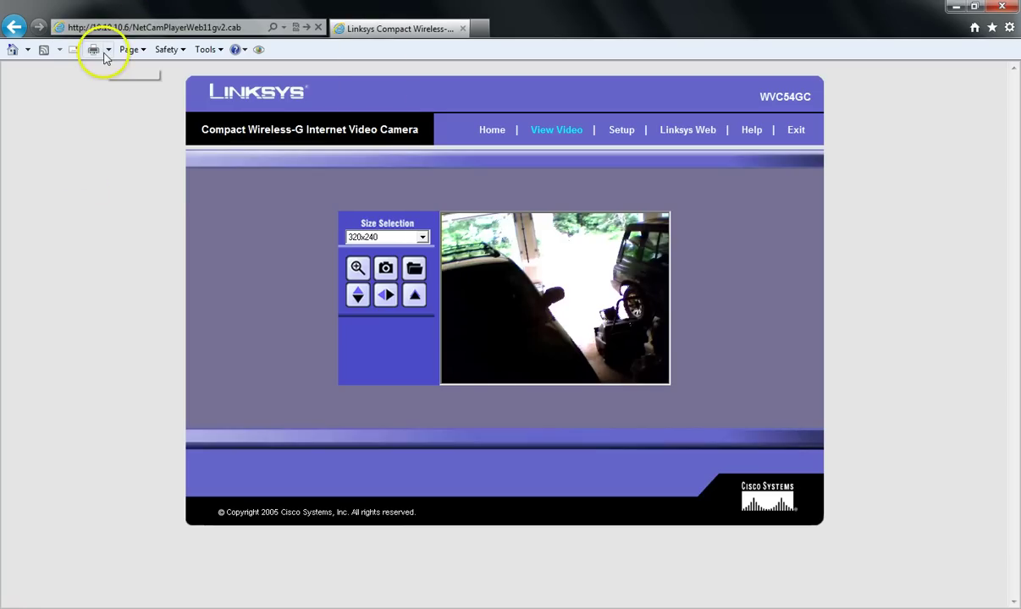
click(250, 27)
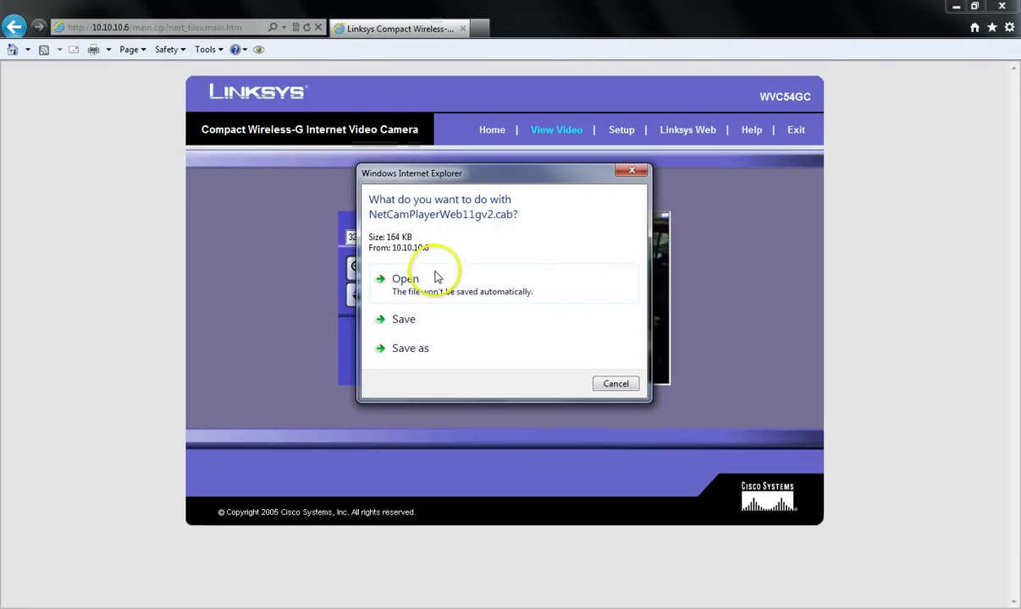
click(404, 322)
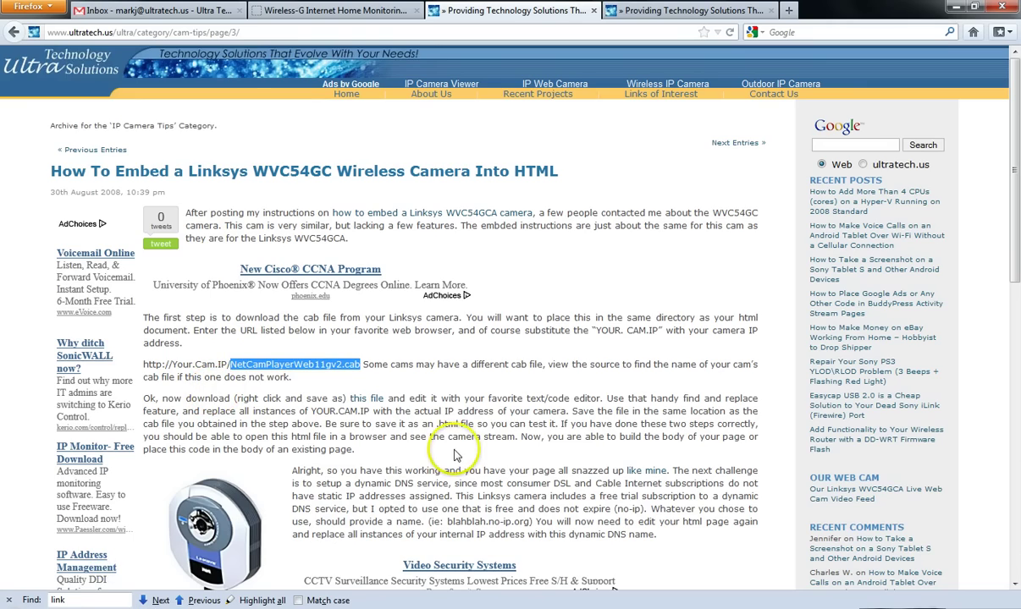
Scroll through the article, then switch to the WVC54GCA camera tab at 10.10.10.5
scroll(435, 444, down, 2)
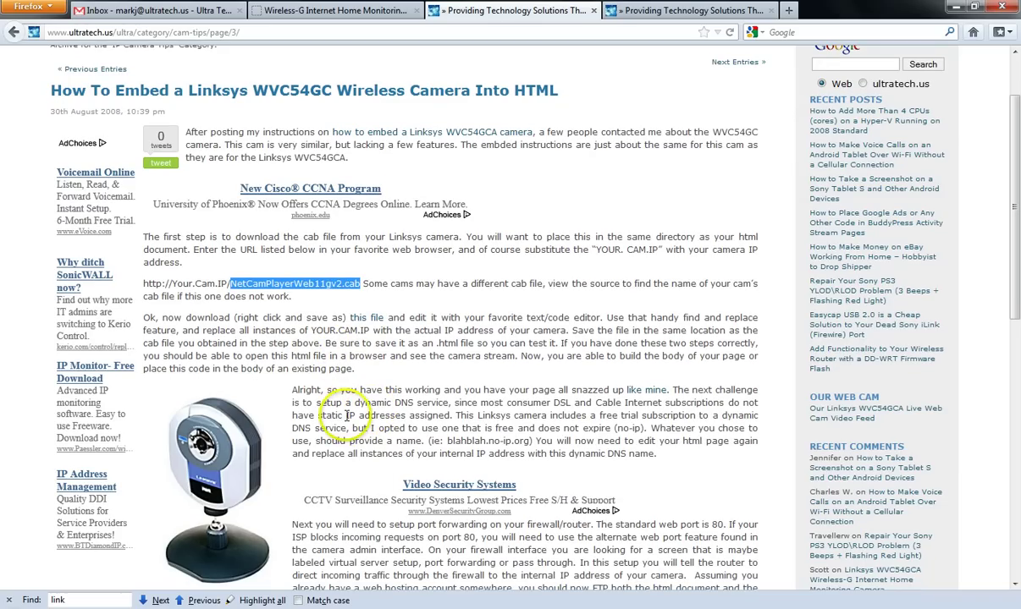
scroll(352, 415, down, 2)
scroll(368, 498, down, 6)
scroll(366, 495, up, 9)
scroll(364, 489, up, 1)
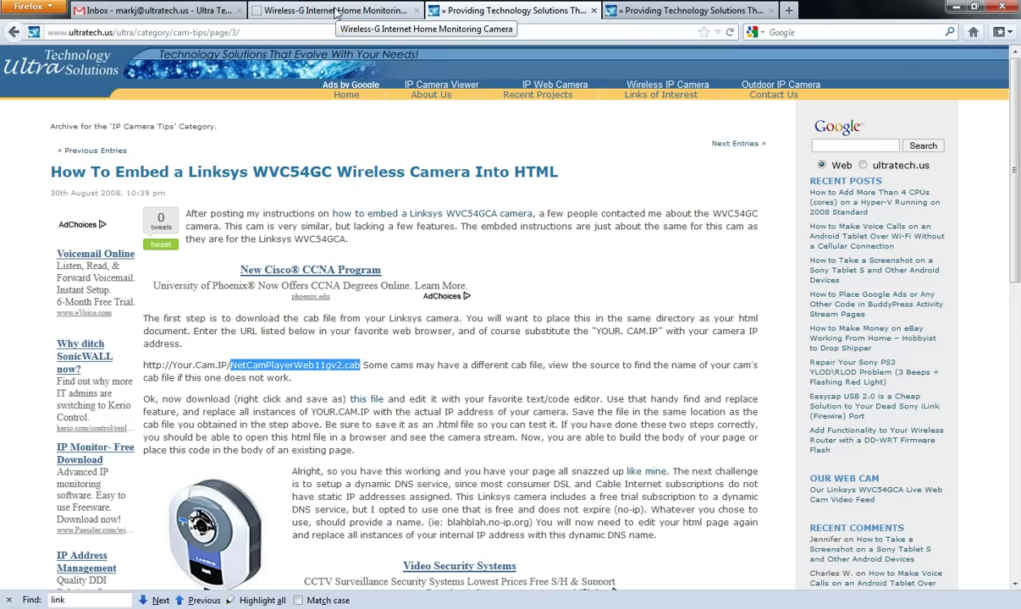
click(335, 11)
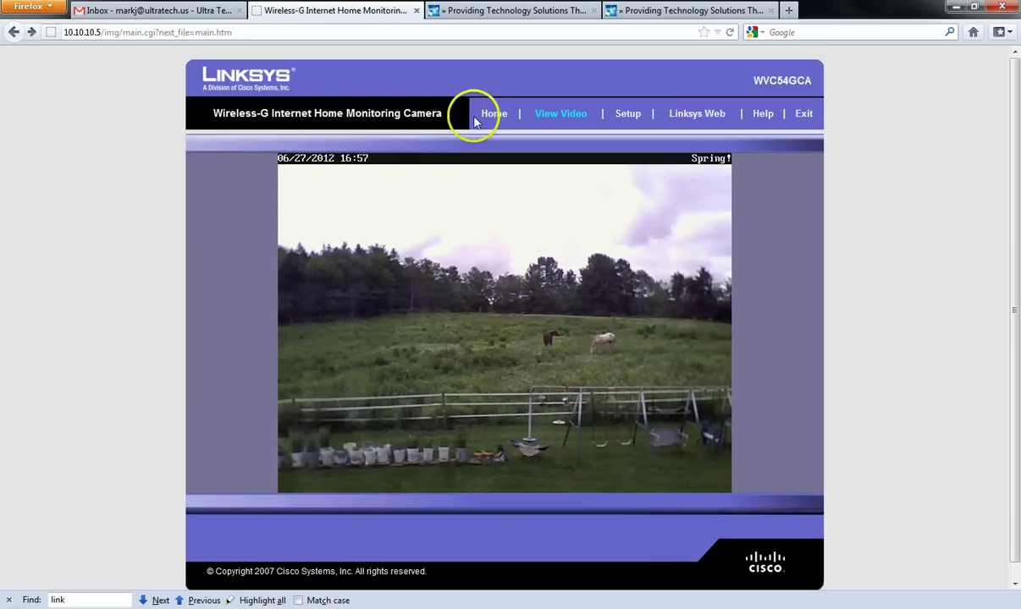
Flip between the embedding-article tabs and return to the Linksys camera page
click(468, 10)
click(626, 10)
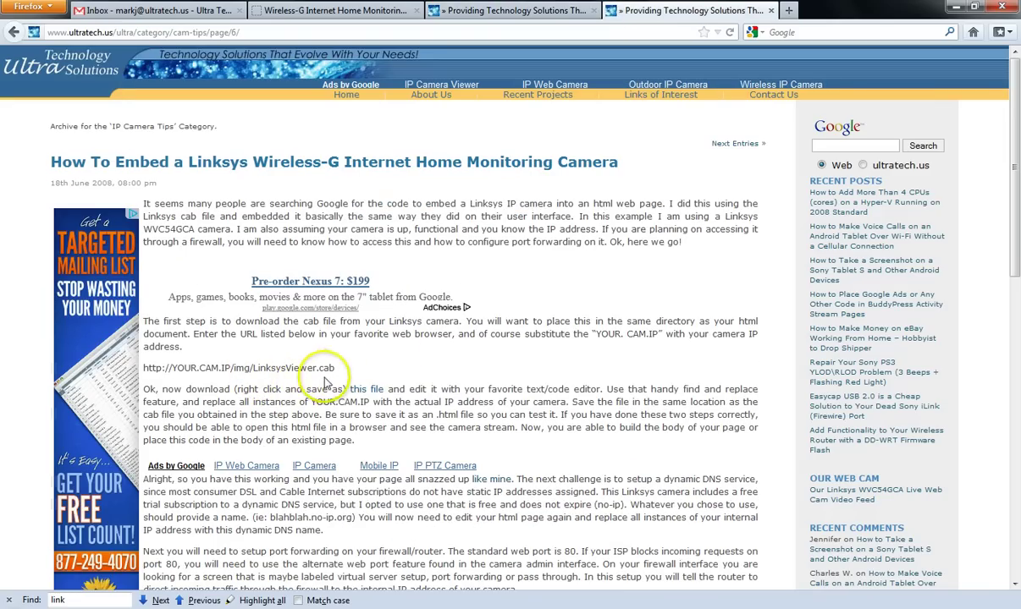
click(330, 10)
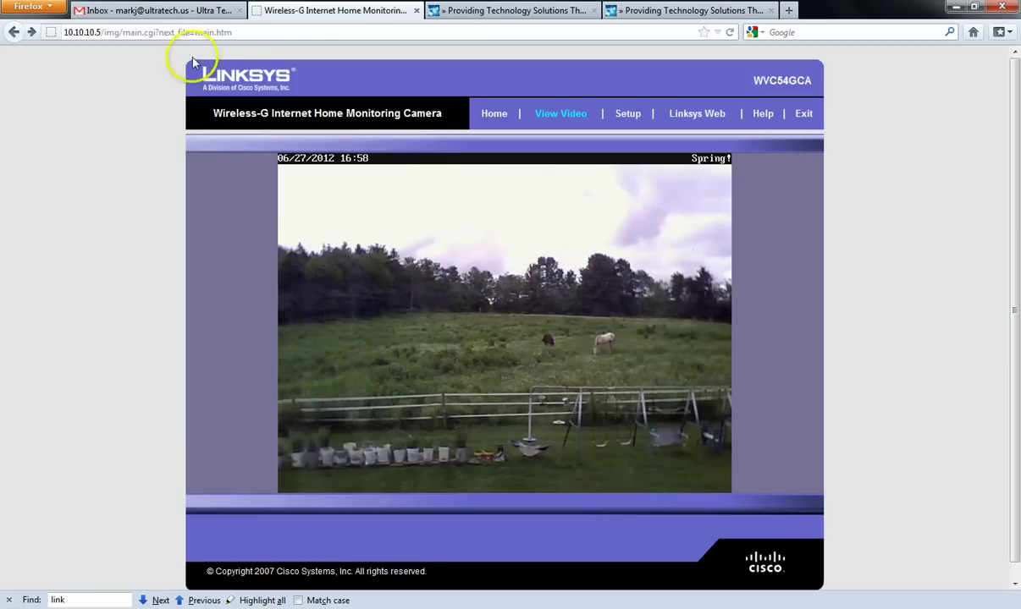
click(719, 8)
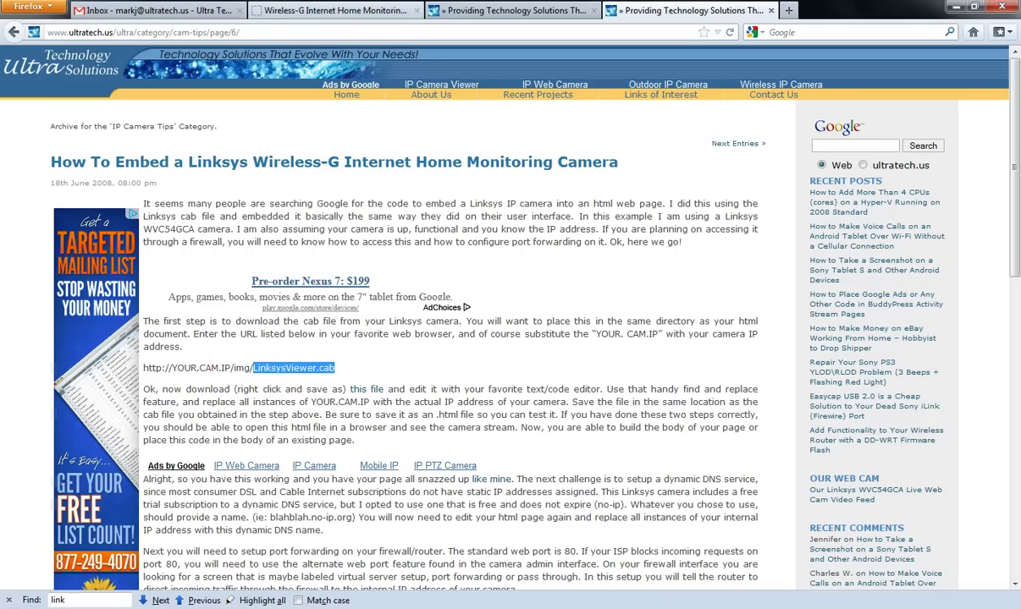
click(343, 11)
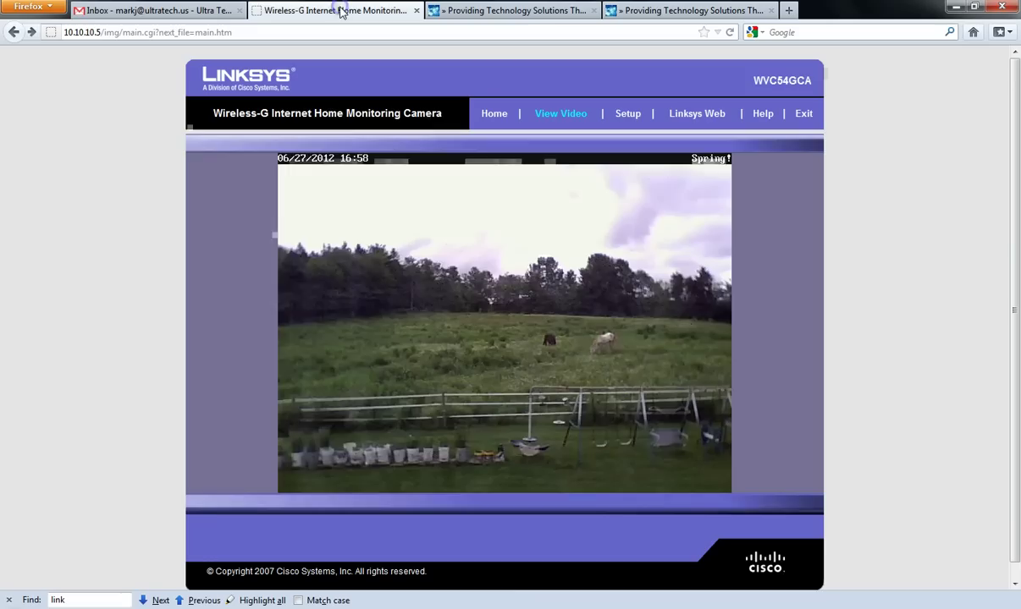
View the camera page's source and bring the Source window forward
right_click(155, 218)
click(169, 608)
click(225, 560)
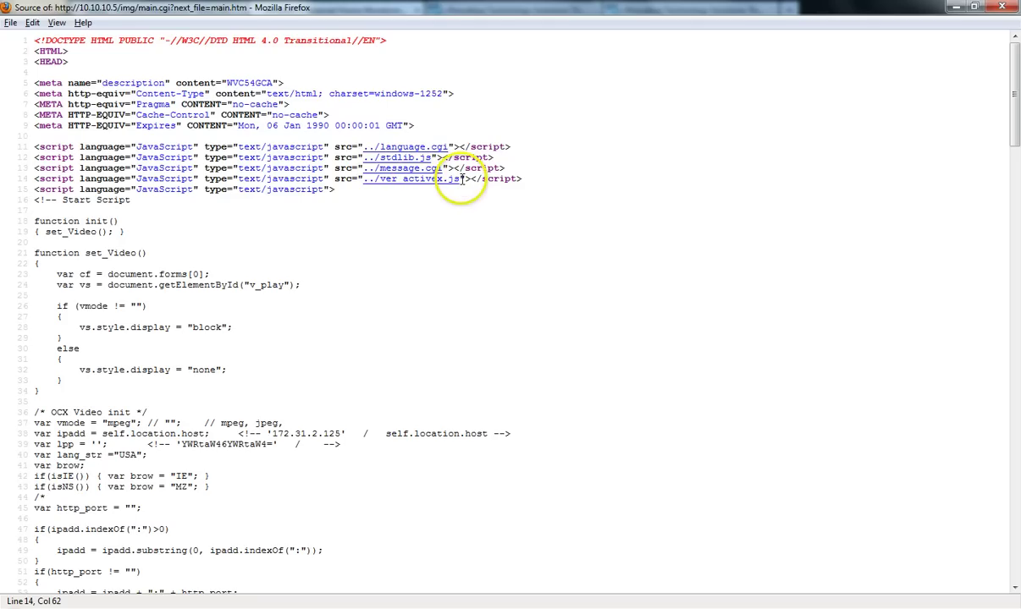
Copy the ver_activex.js script path from the page source
drag(462, 179, 427, 186)
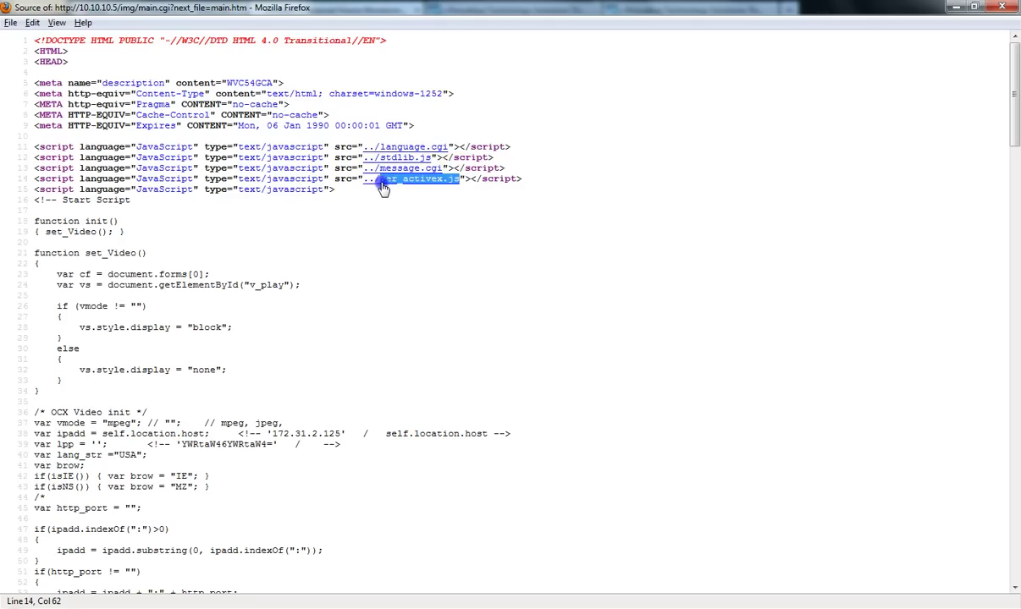
right_click(382, 188)
click(406, 239)
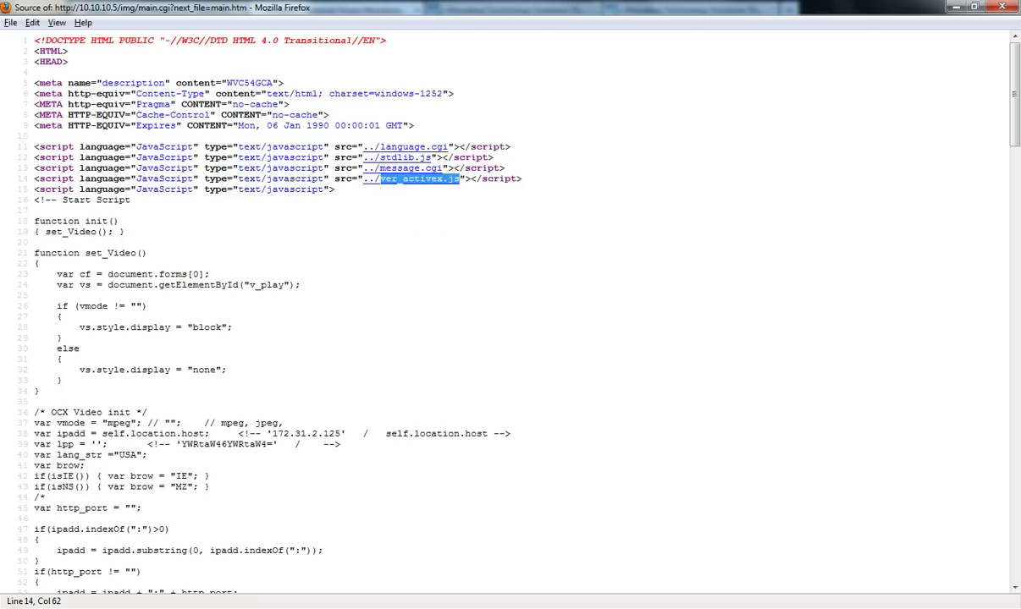
click(954, 8)
Replace the img/main.cgi path in the address with ver_activex.js and load it
click(279, 32)
click(283, 32)
drag(284, 32, 108, 32)
right_click(110, 32)
click(156, 97)
key(Return)
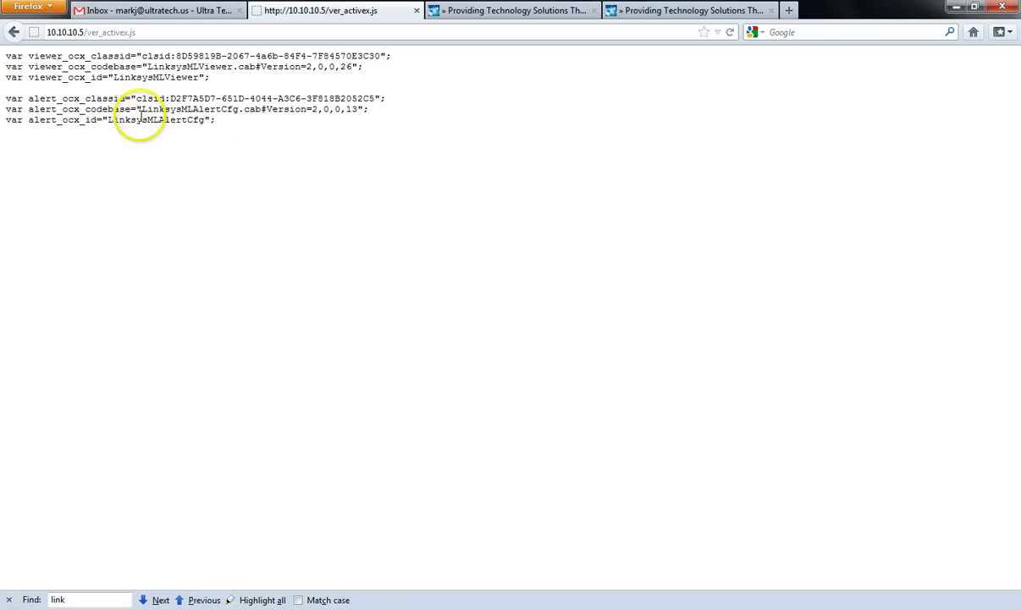
Copy LinksysMLViewer.cab from the script and go back to the camera page
click(199, 77)
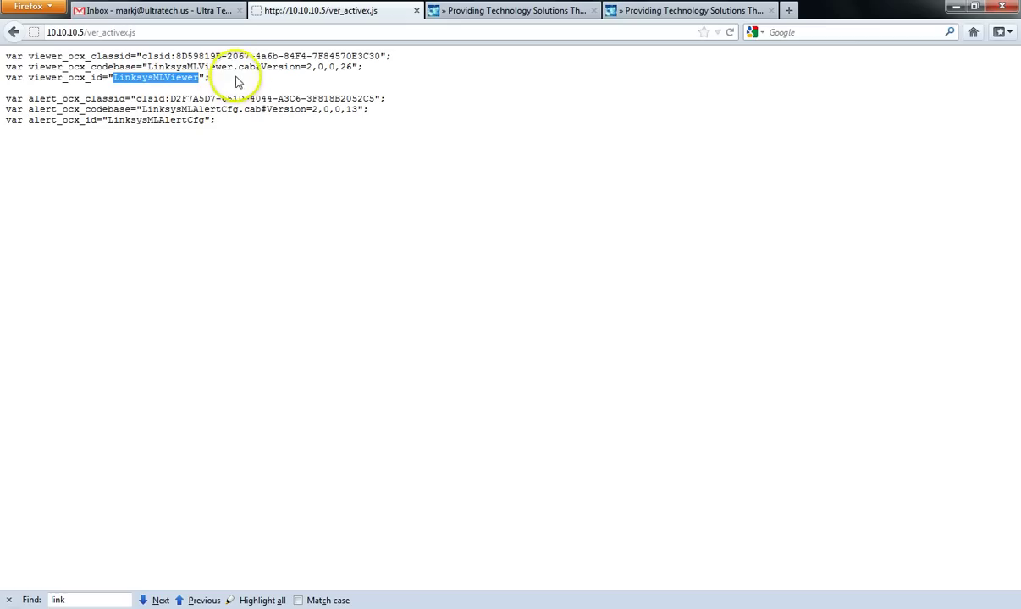
drag(255, 66, 157, 66)
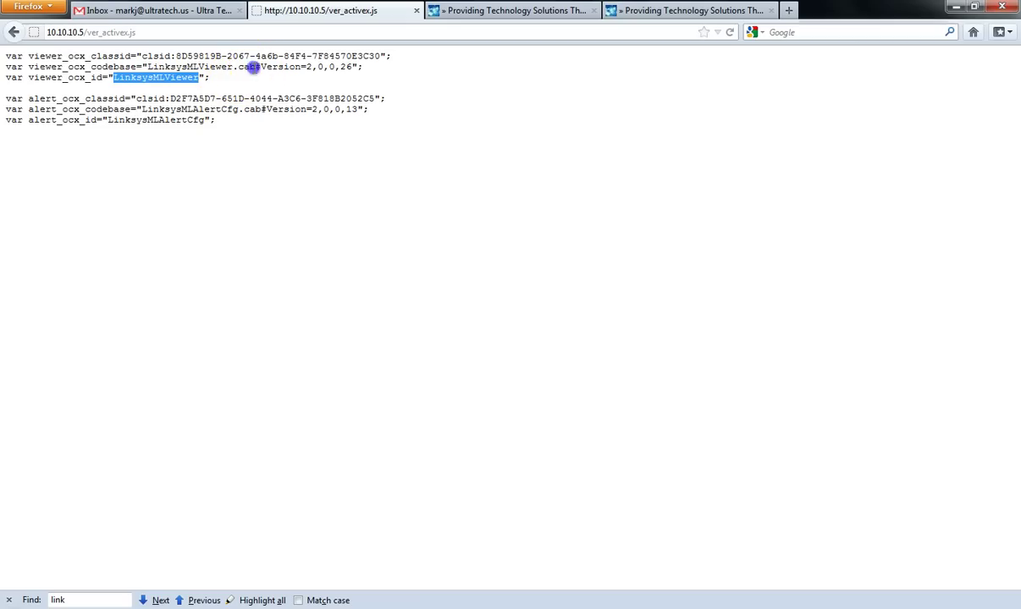
right_click(156, 71)
click(191, 192)
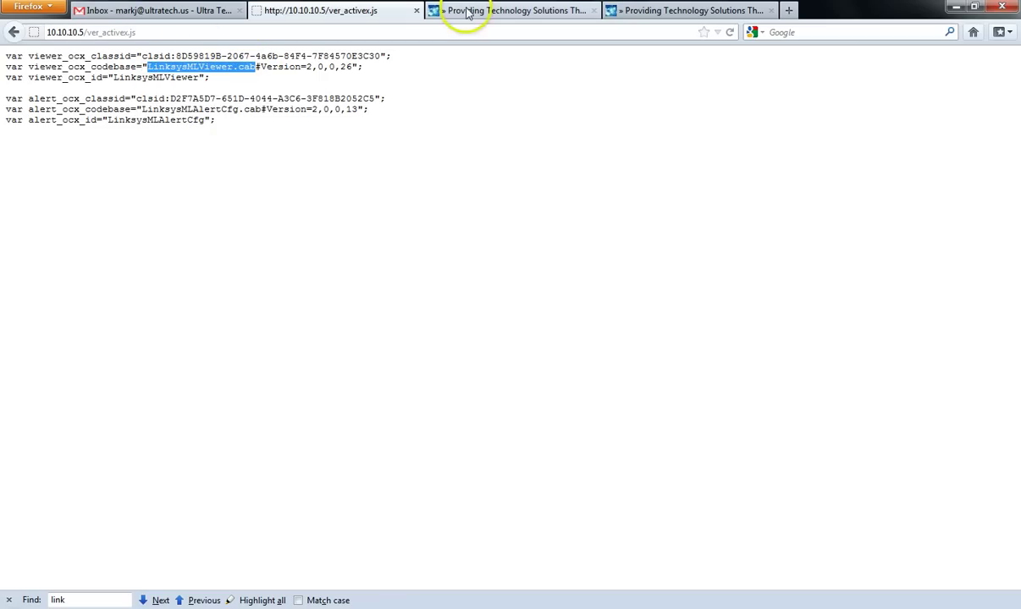
click(11, 34)
Paste LinksysMLViewer.cab over the page path in the address and request it
click(224, 32)
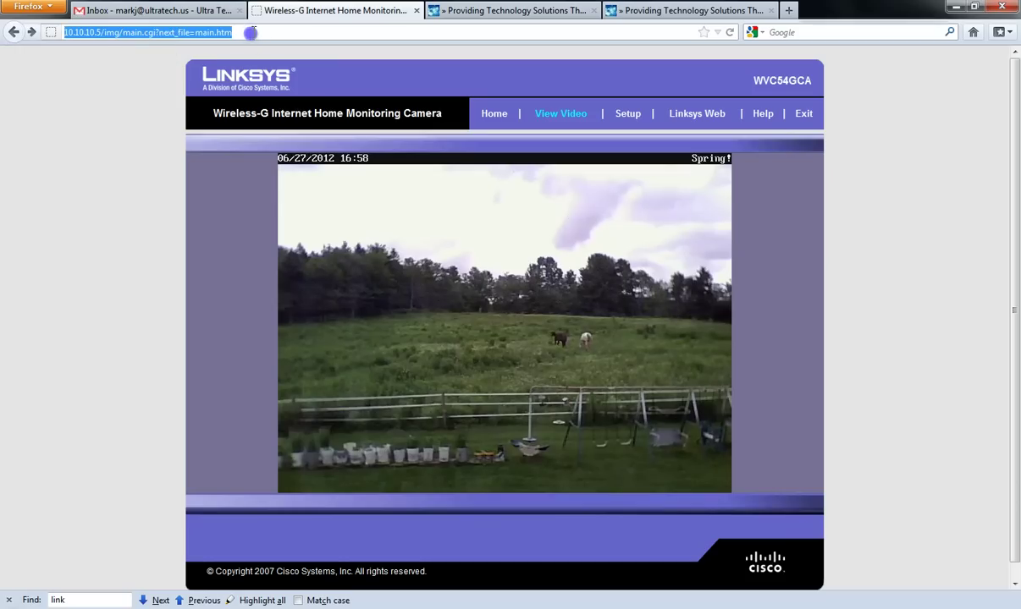
click(254, 31)
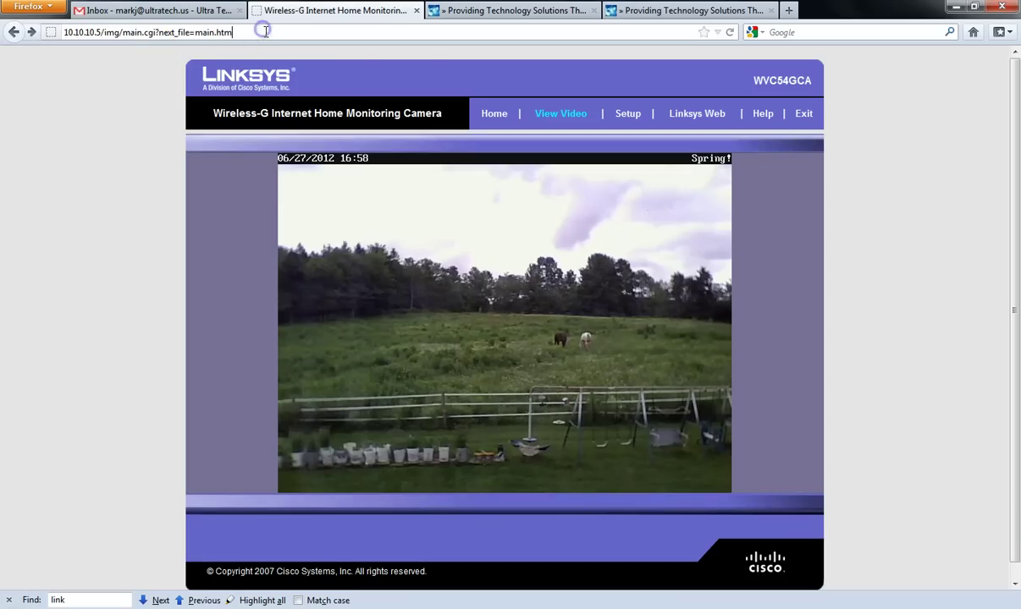
right_click(133, 33)
click(160, 90)
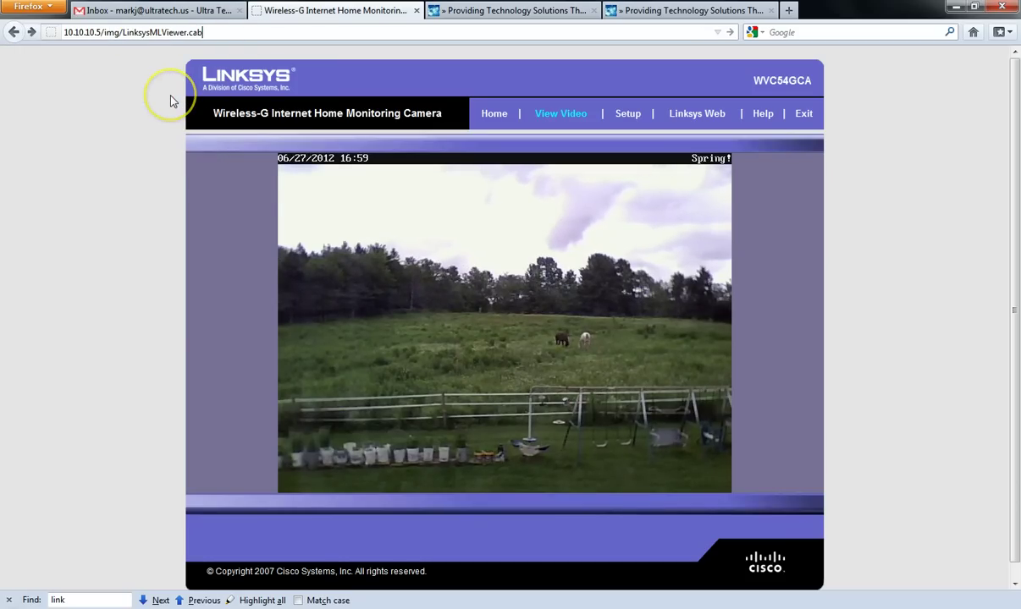
key(Return)
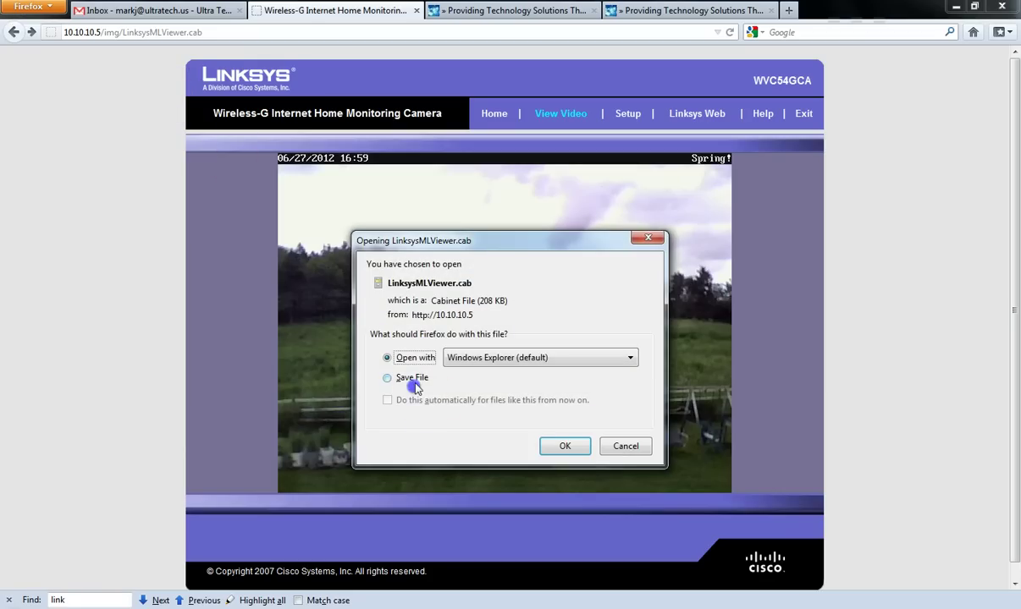
Save LinksysMLViewer.cab, close Downloads, and return to the UltraTech embed-camera article
click(387, 378)
click(563, 448)
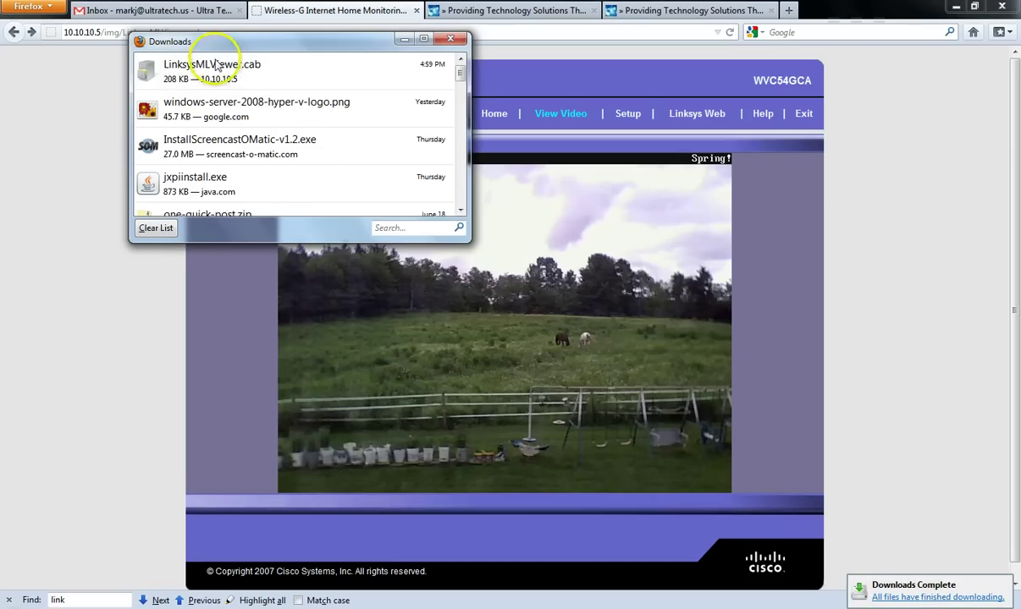
click(450, 38)
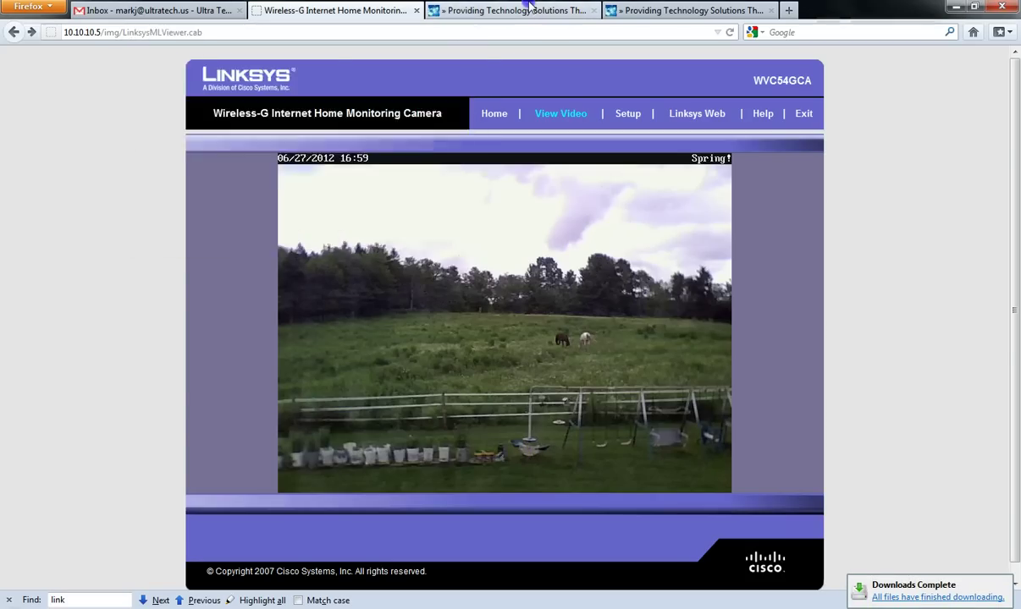
click(530, 9)
click(626, 10)
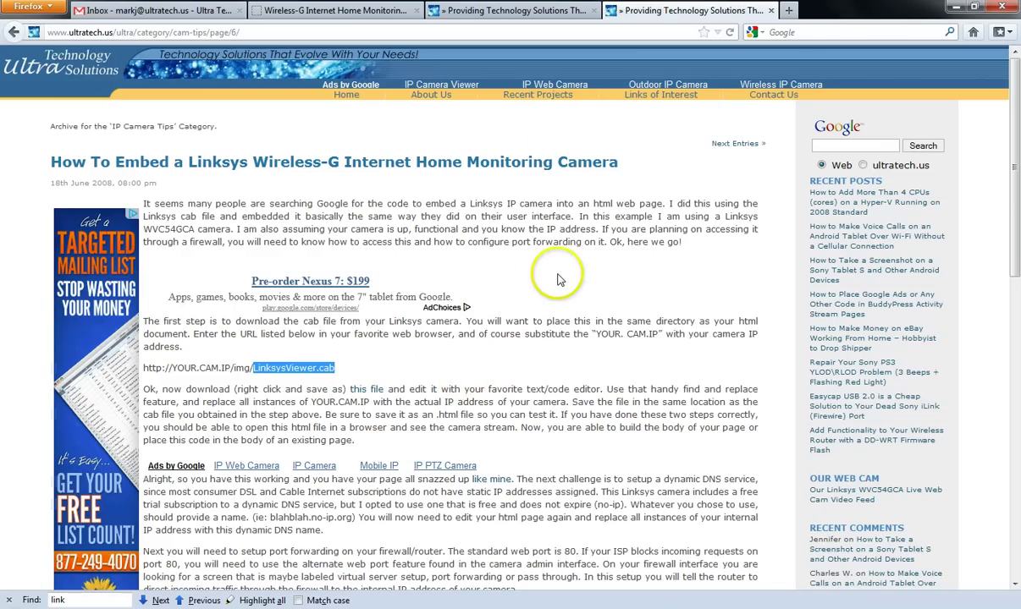
Scroll down and follow the 'Our Linksys WVC54GCA Live Web Cam Video Feed' sidebar link
scroll(491, 245, down, 2)
scroll(635, 288, down, 2)
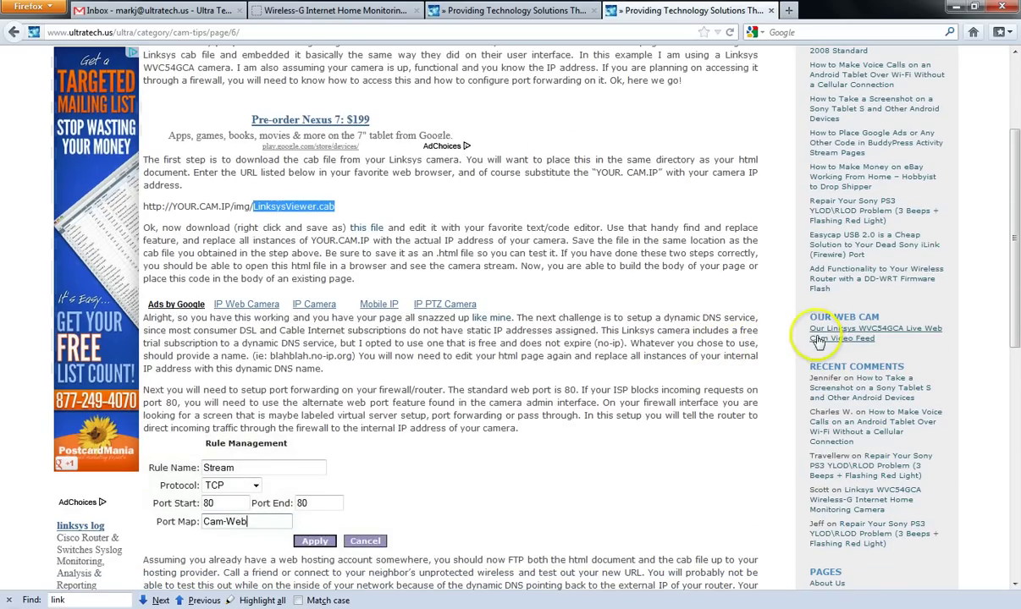
click(844, 337)
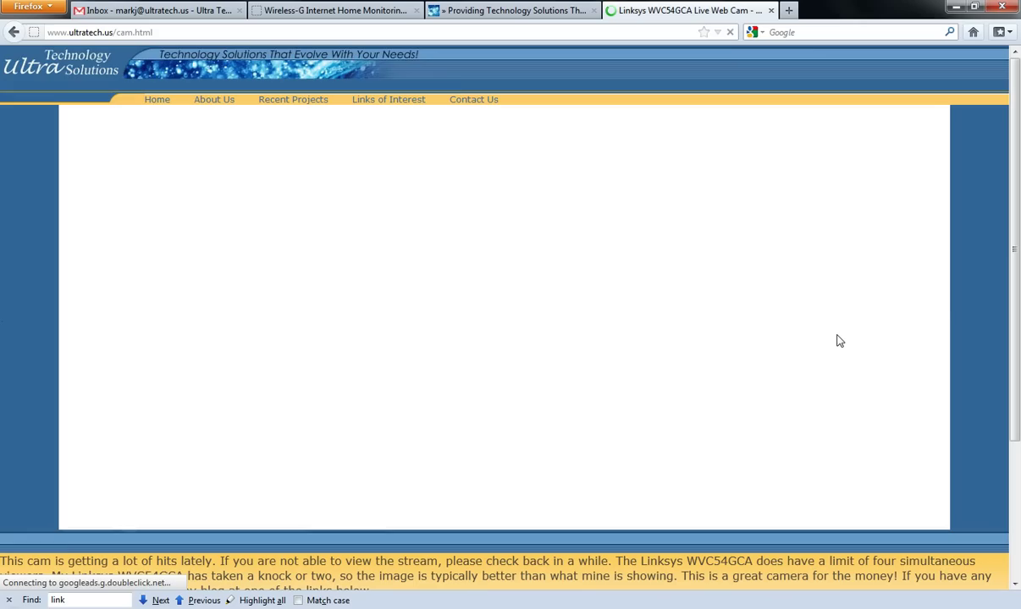